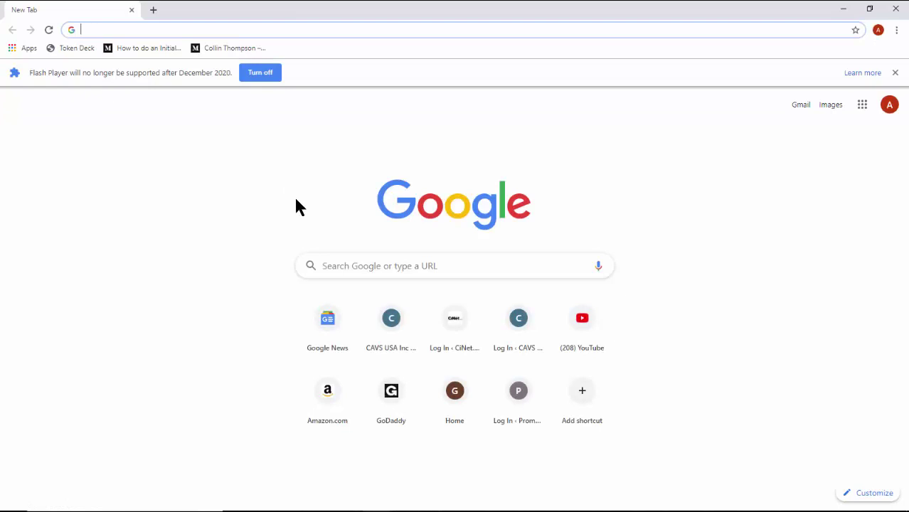
- Download the AOMEI Partition Assistant Standard freeware from aomeitech.com, filling in the contact e-mail when asked
type("aomeitech.com")
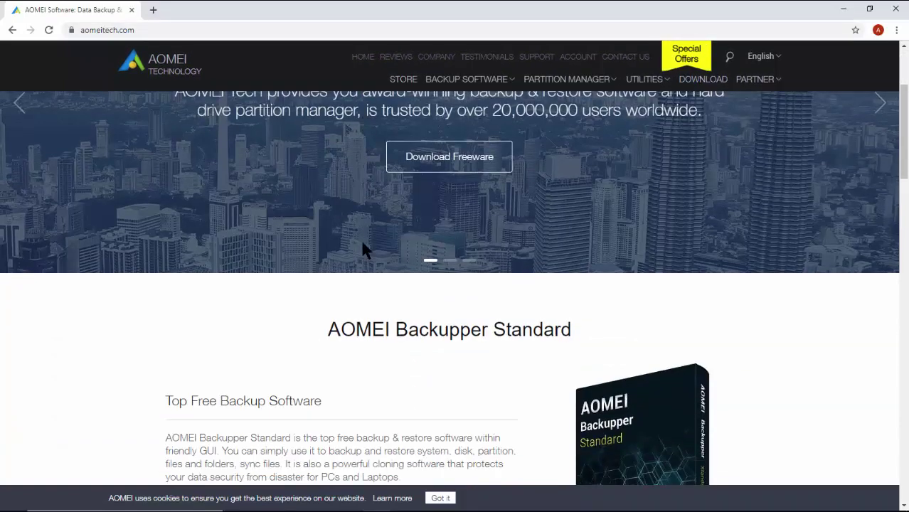
scroll(362, 246, "down", 3)
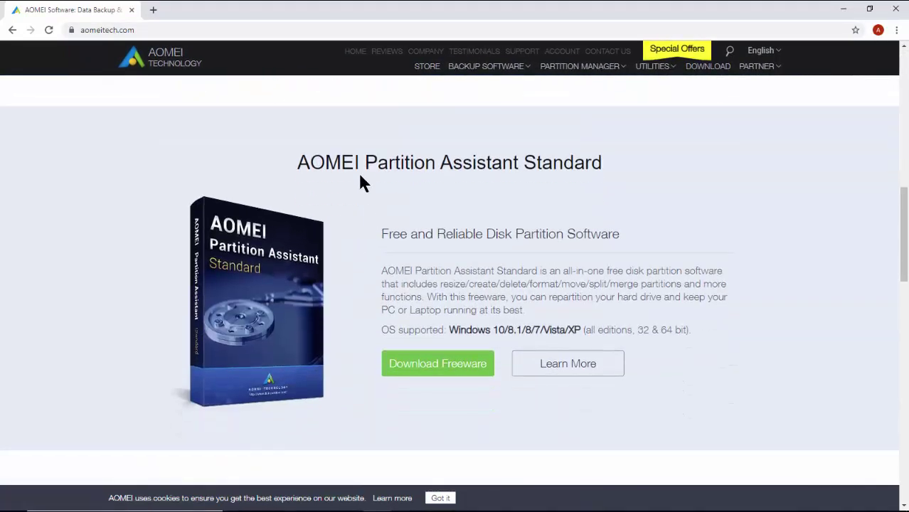
left_click(450, 365)
left_click(391, 264)
left_click(381, 289)
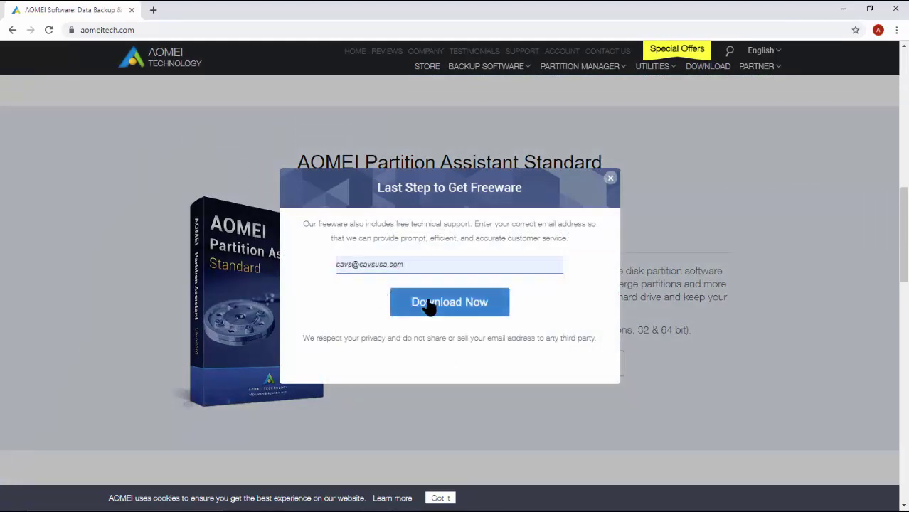
left_click(431, 305)
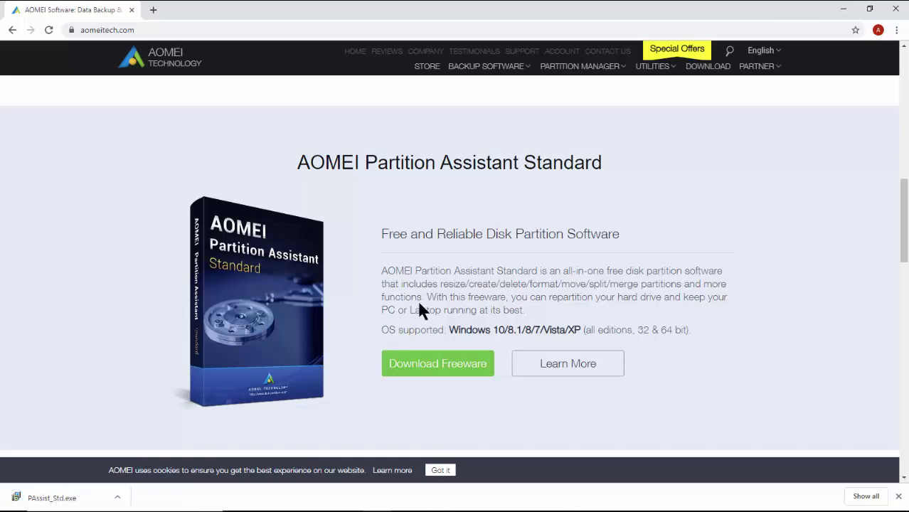
- Run the downloaded PAssist_Std.exe and install AOMEI Partition Assistant in C:\Program Files (x86)\AOMEI Partition Assistant, accepting the licence agreement
left_click(79, 498)
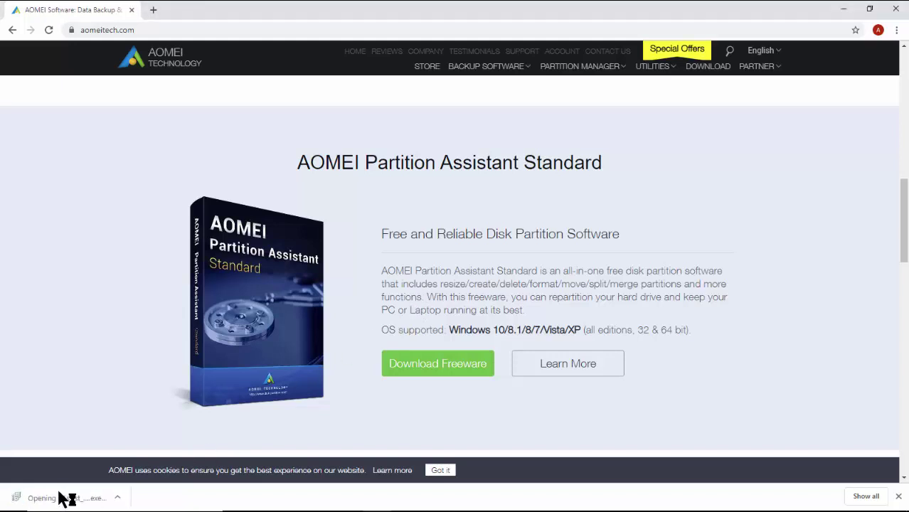
left_click(470, 286)
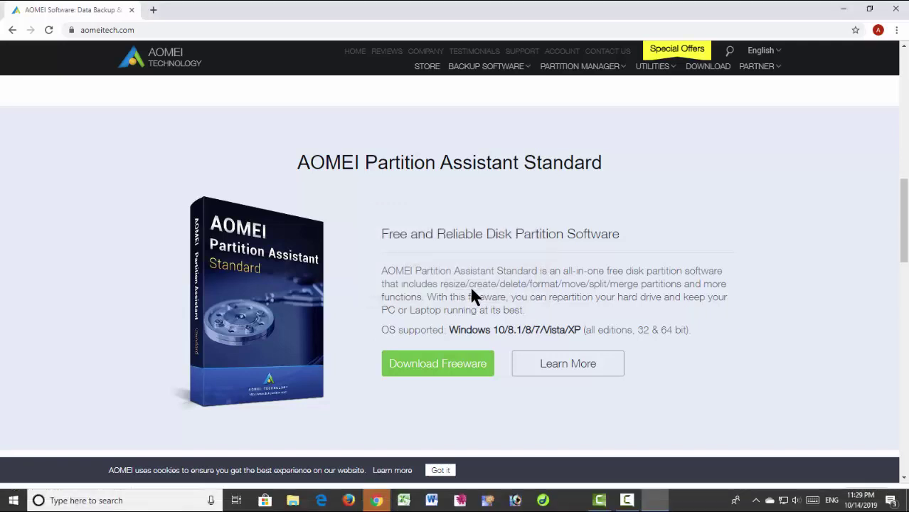
left_click(562, 352)
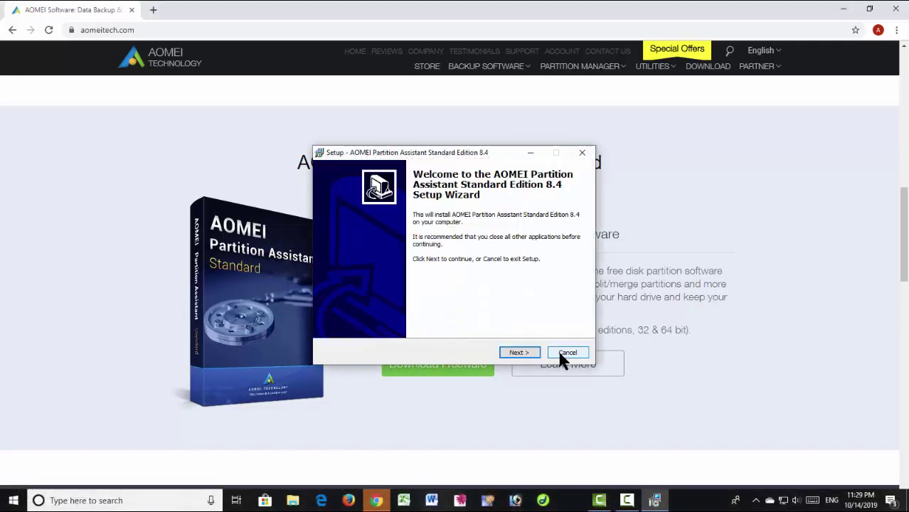
left_click(518, 352)
left_click(388, 315)
left_click(518, 352)
left_click(518, 352)
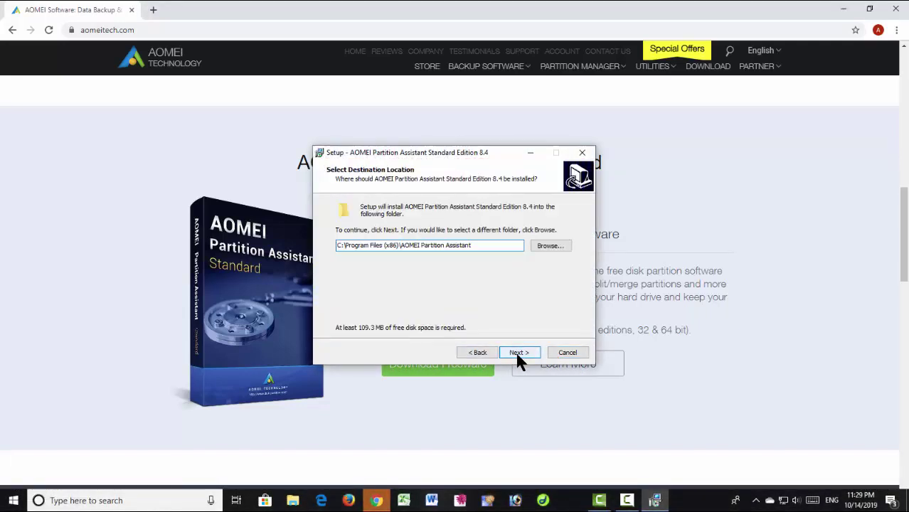
left_click(518, 353)
left_click(518, 353)
left_click(518, 353)
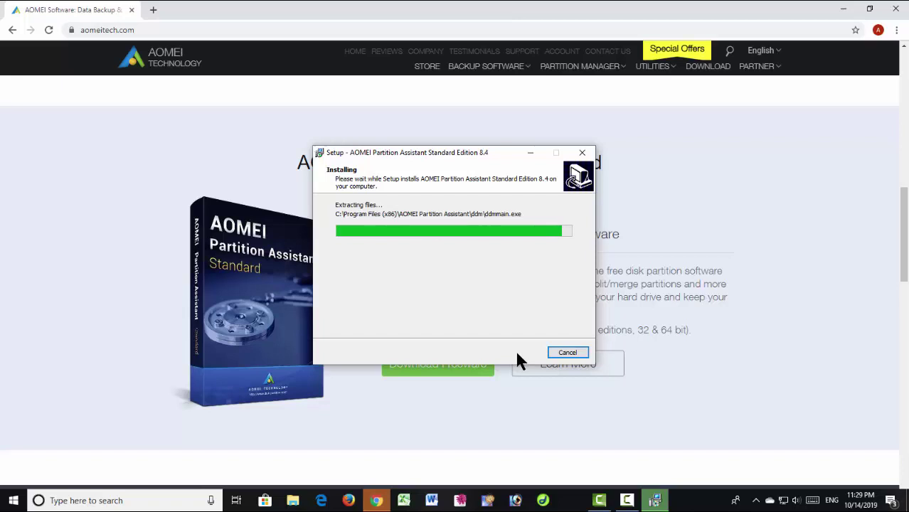
- Finish the setup with running the program and joining the UX Improvement Program deselected, and close the browser pages
left_click(419, 262)
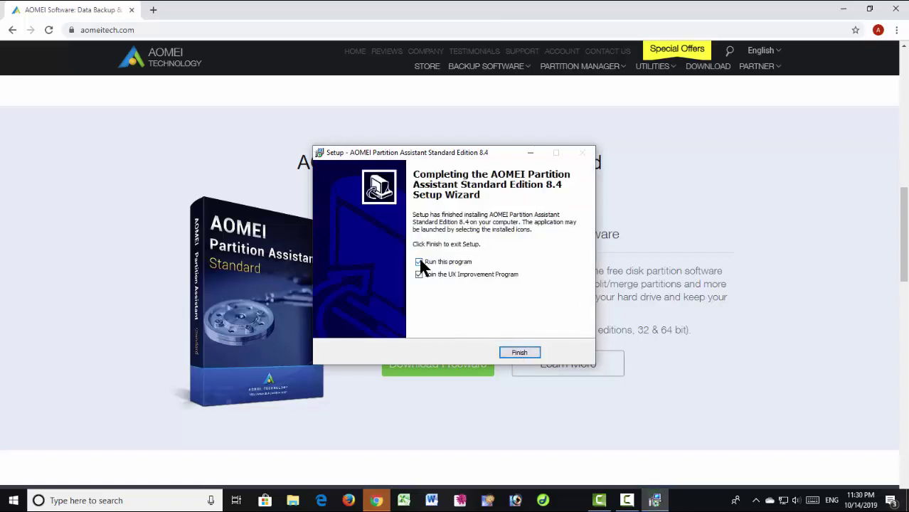
left_click(419, 275)
left_click(518, 353)
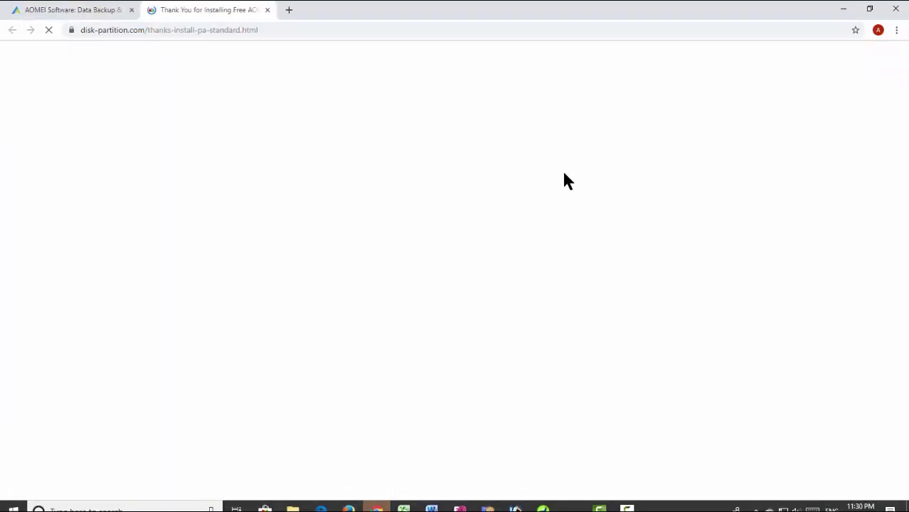
left_click(268, 11)
left_click(130, 10)
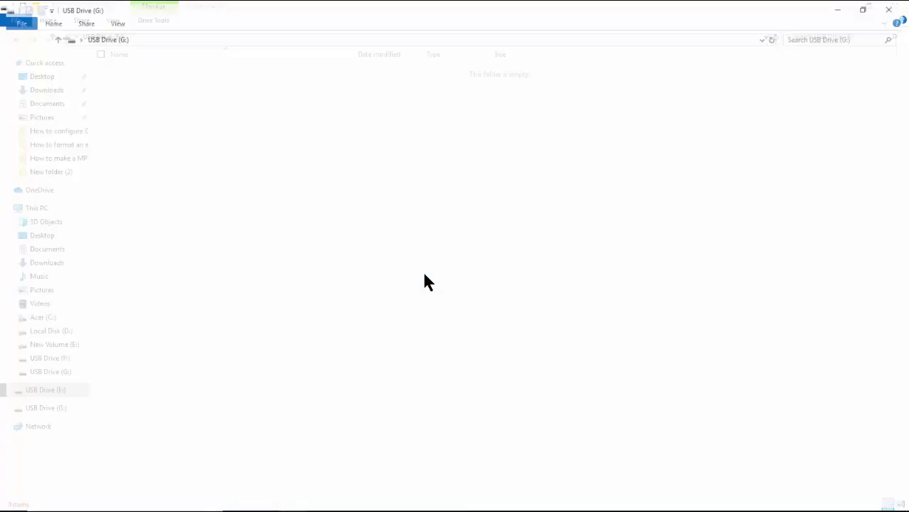
- Close the USB Drive (G:) and (F:) folder windows and launch AOMEI Partition Assistant from the desktop
left_click(896, 8)
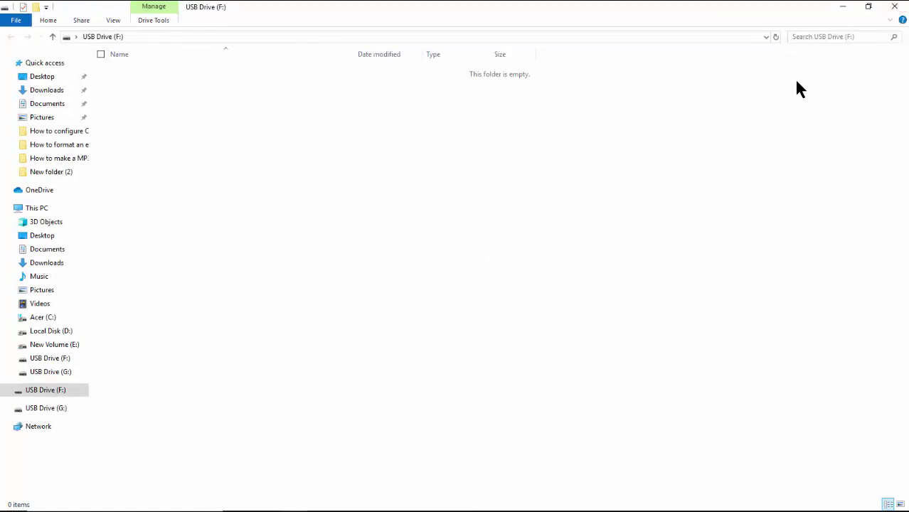
left_click(896, 7)
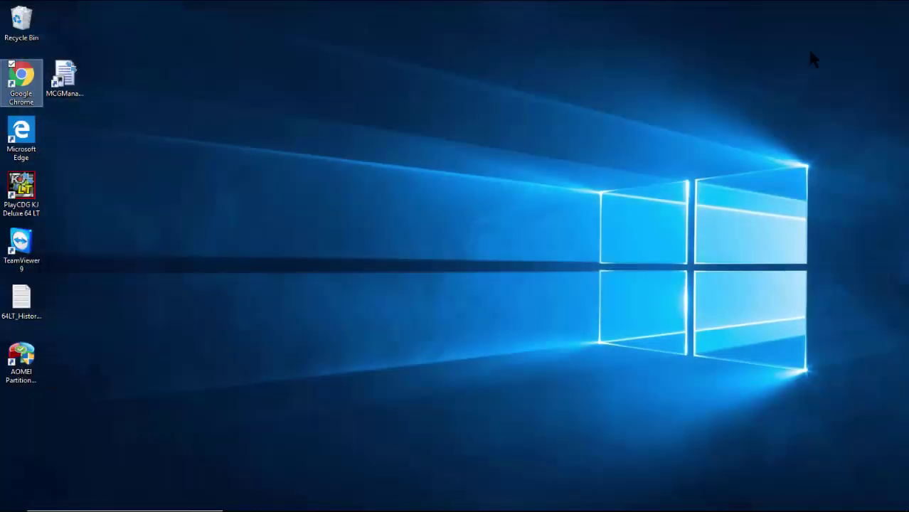
double_click(21, 356)
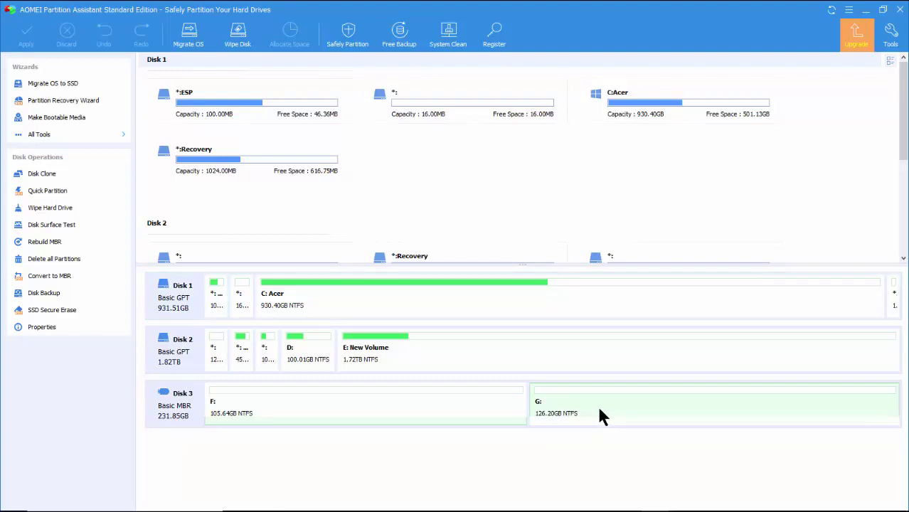
- Queue the deletion of partition F: on Disk 3, choosing quick deletion without wiping data
right_click(351, 409)
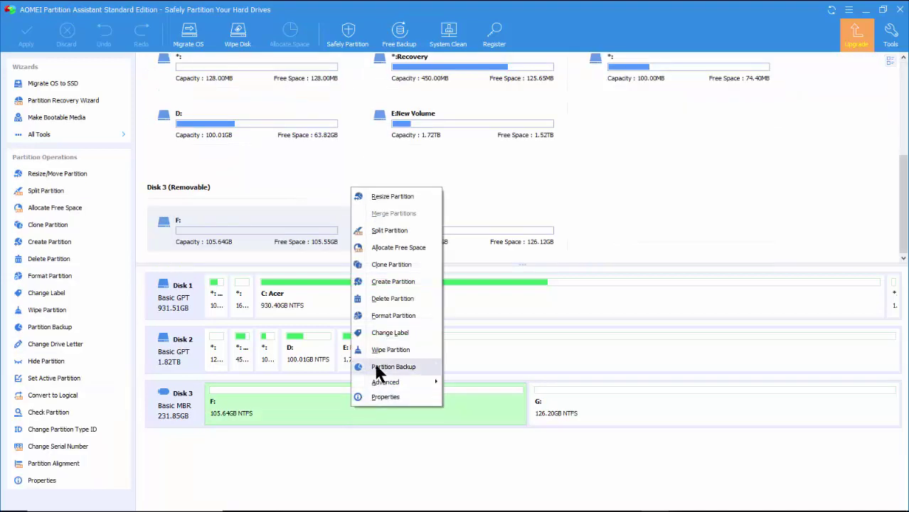
left_click(384, 299)
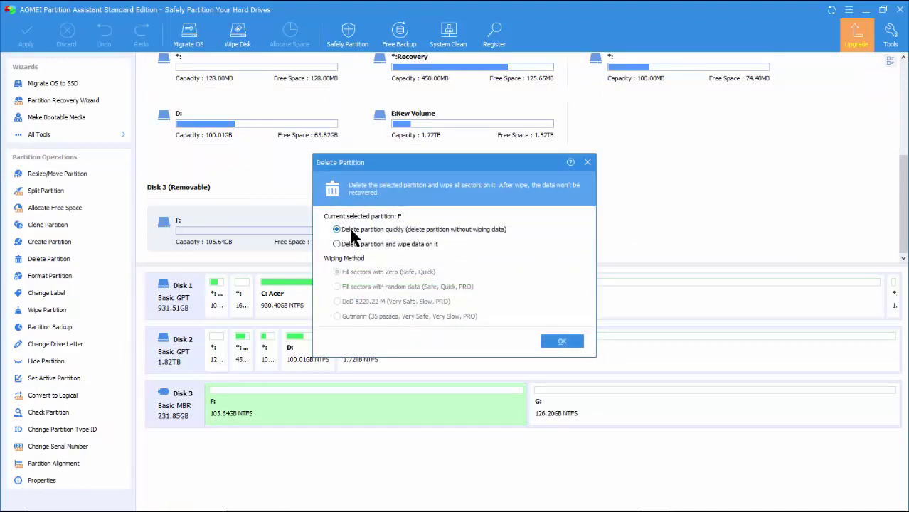
left_click(351, 244)
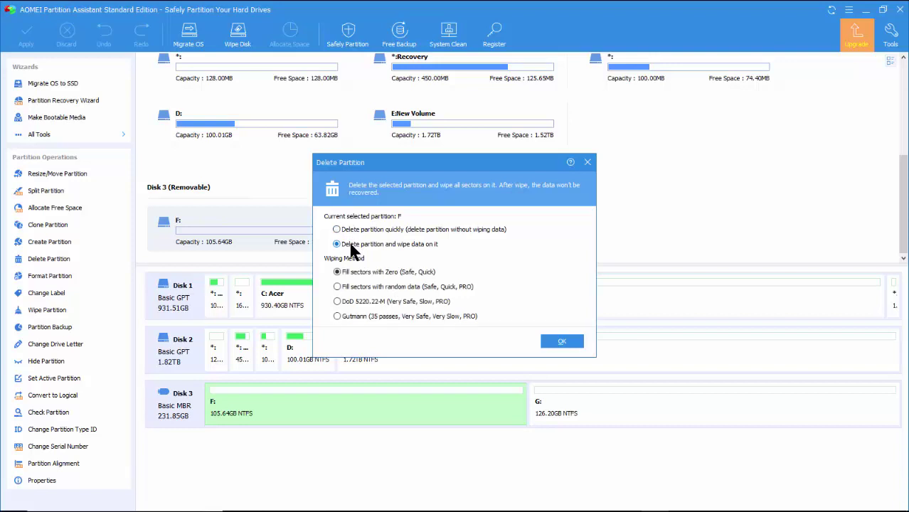
left_click(340, 232)
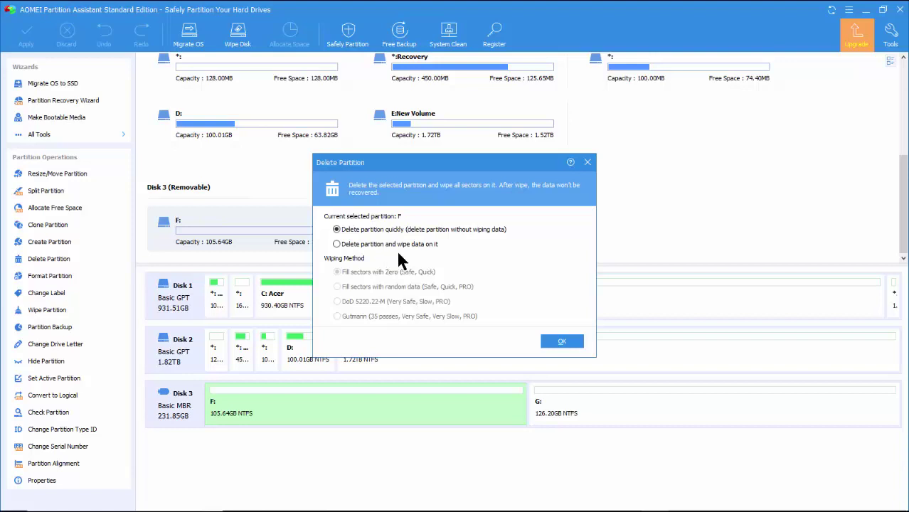
left_click(562, 343)
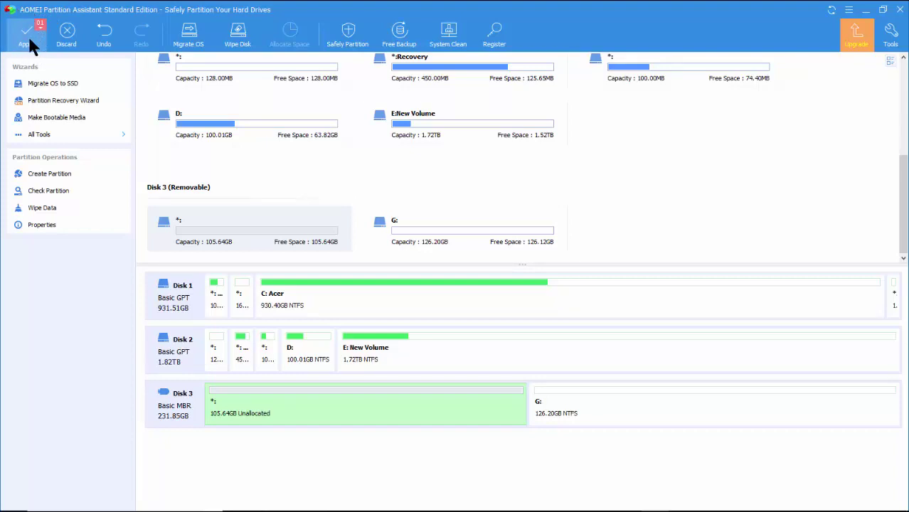
- Apply the pending deletion of partition F: and acknowledge its completion
left_click(29, 41)
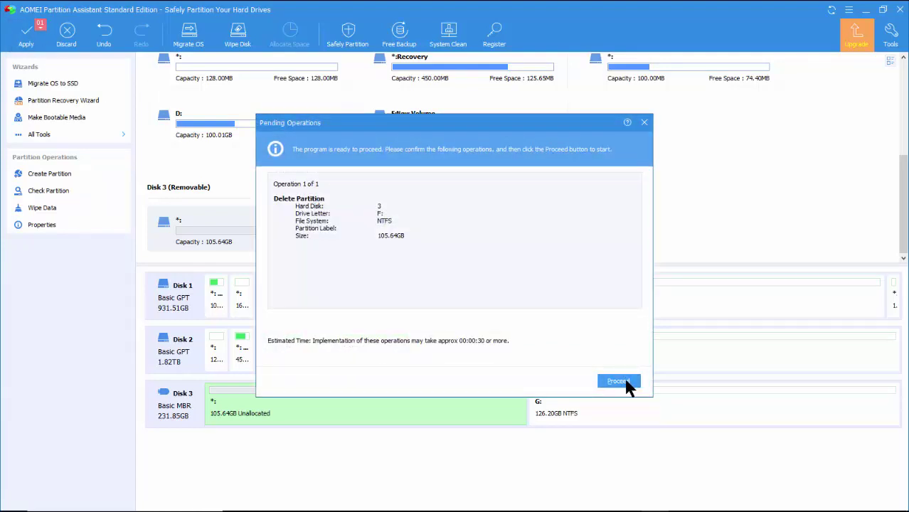
left_click(626, 383)
left_click(450, 285)
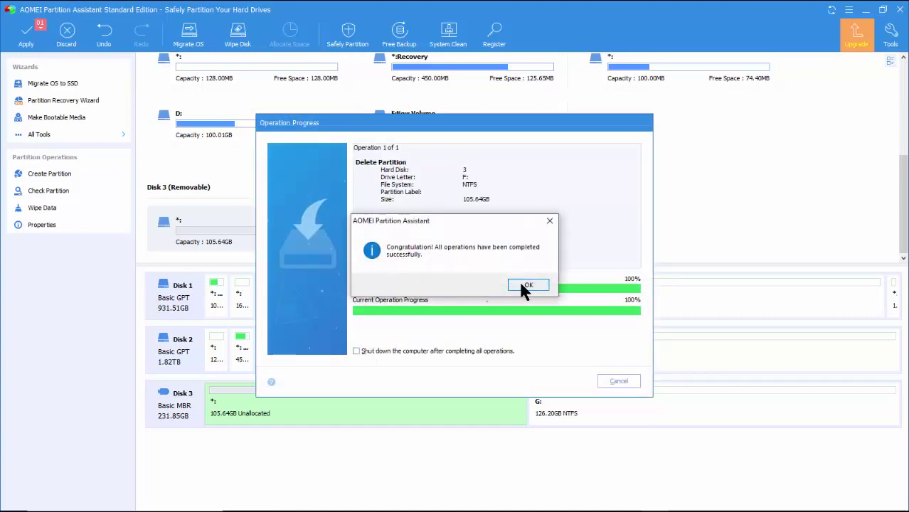
left_click(525, 286)
- Delete partition G: on Disk 3 quickly without wiping its data, and apply the operation
right_click(595, 399)
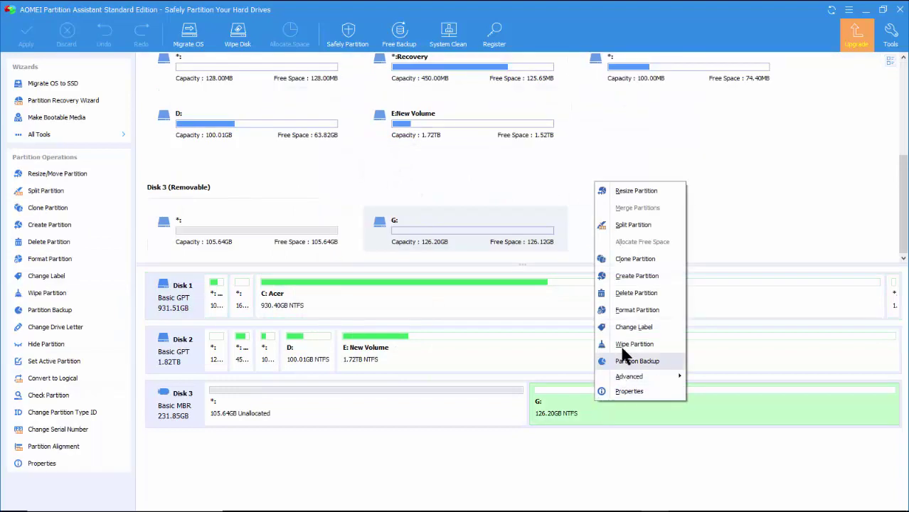
left_click(633, 290)
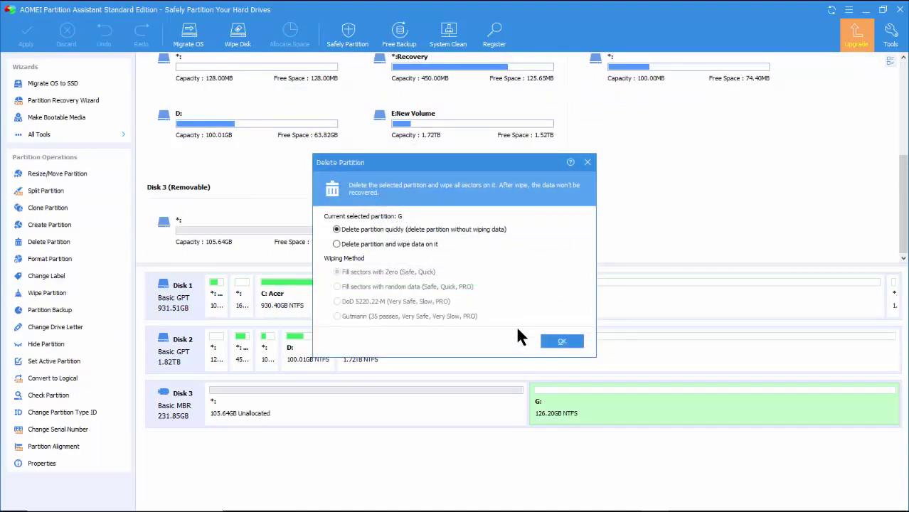
left_click(551, 342)
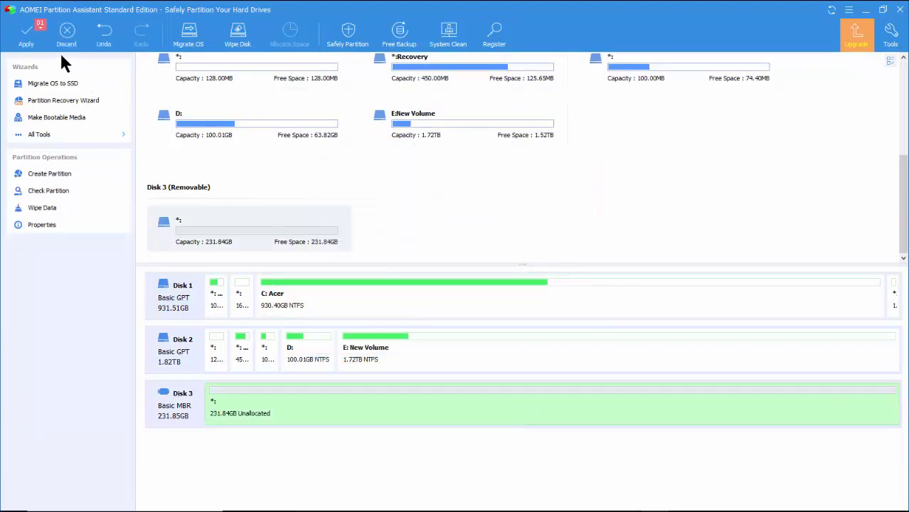
left_click(30, 32)
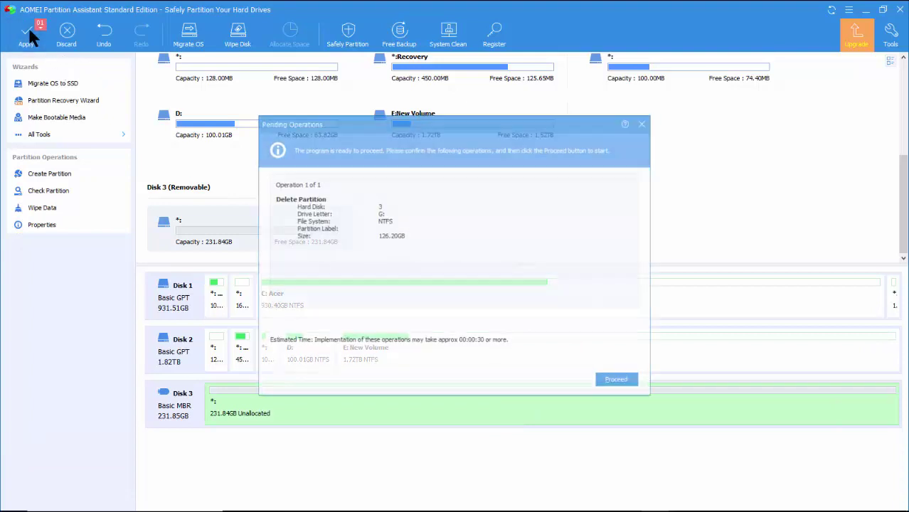
left_click(619, 384)
left_click(454, 281)
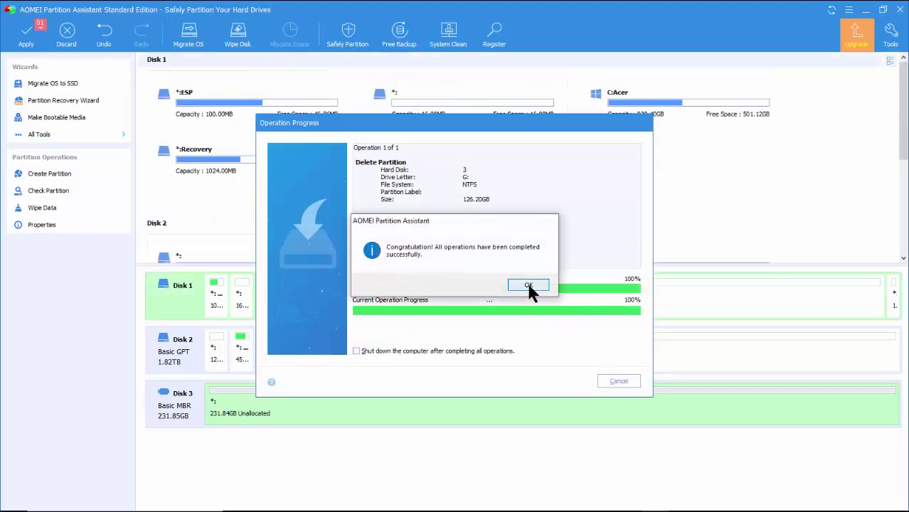
left_click(529, 286)
- Set up a new FAT32 partition with drive letter F: across the full 231.84 GB of unallocated space on Disk 3
right_click(321, 411)
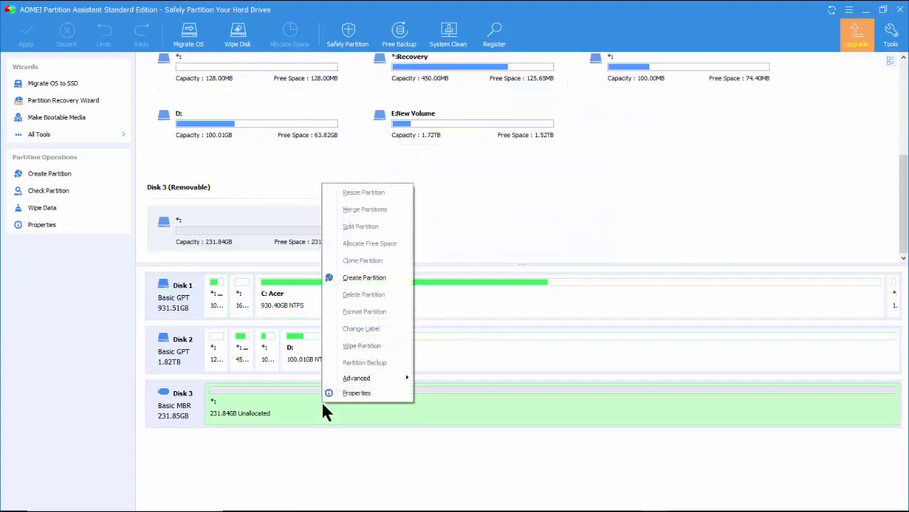
left_click(371, 279)
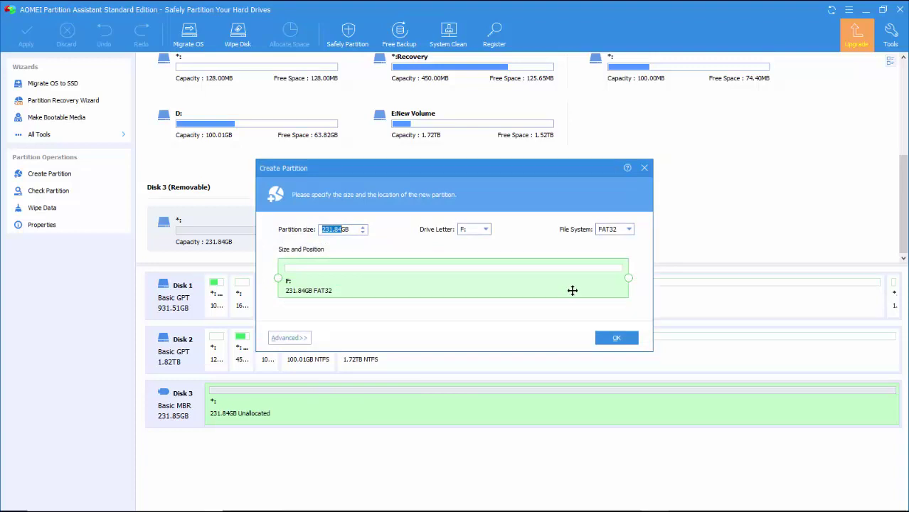
mouse_move(628, 279)
left_mouse_down()
mouse_move(565, 283)
mouse_move(635, 289)
left_mouse_up()
left_click(629, 228)
left_click(629, 226)
left_click(616, 339)
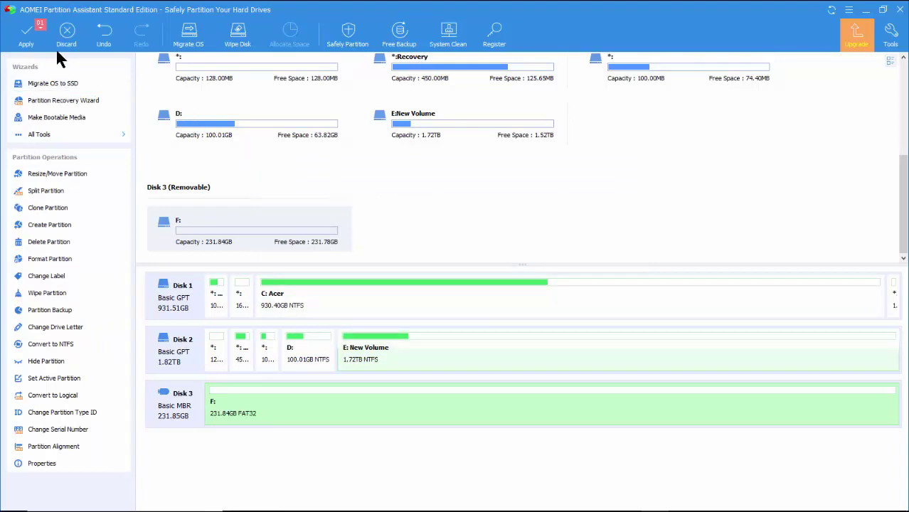
- Apply the pending creation of the FAT32 partition on Disk 3 and acknowledge its completion
left_click(27, 39)
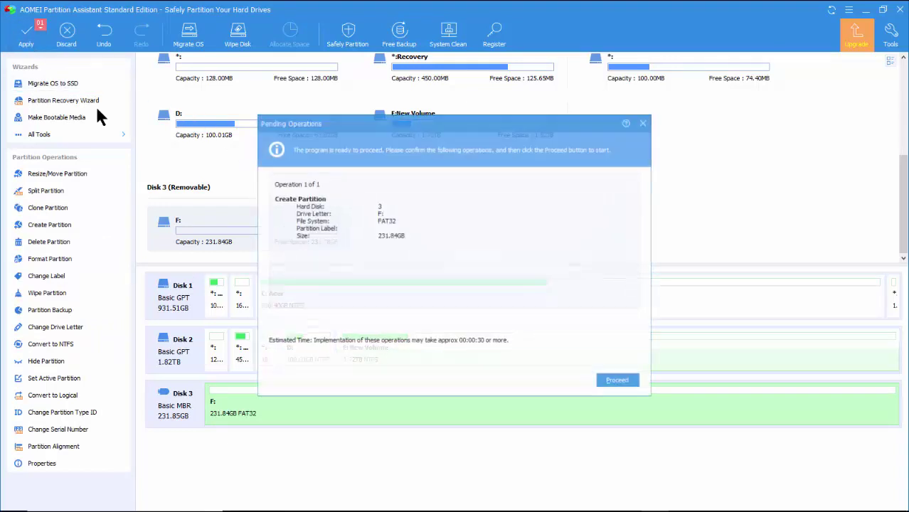
left_click(616, 383)
left_click(454, 281)
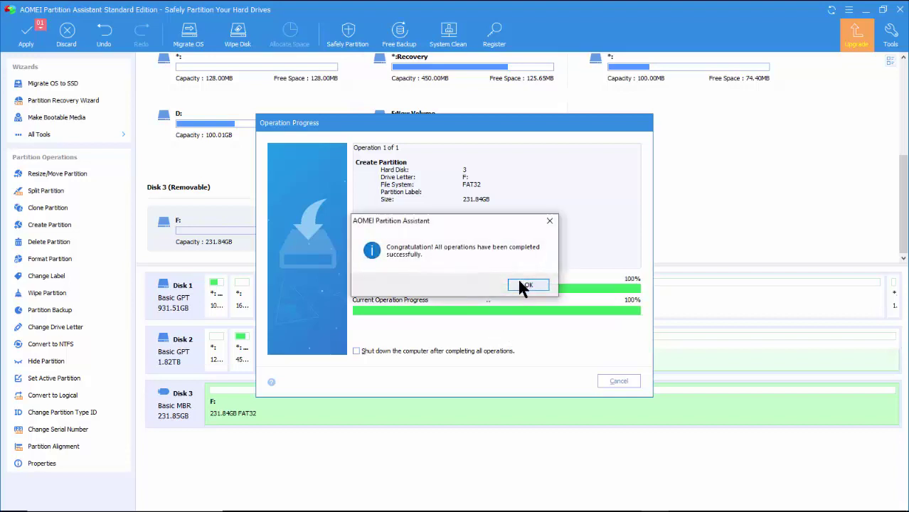
left_click(522, 285)
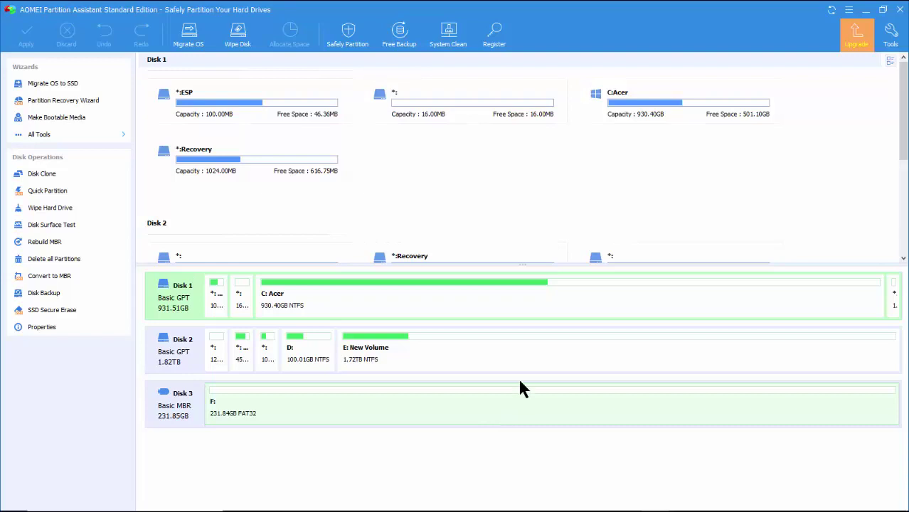
- Close AOMEI Partition Assistant and the Local Disk (G:) folder window
left_click(901, 9)
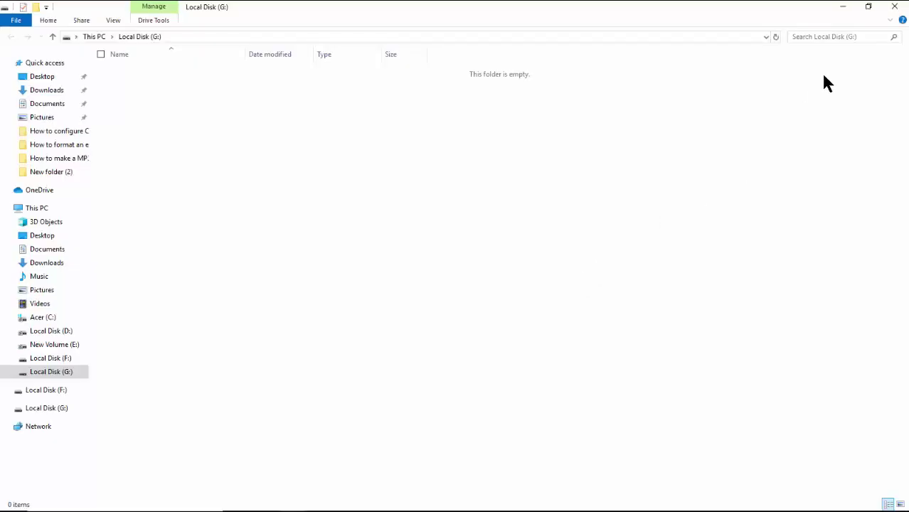
left_click(900, 6)
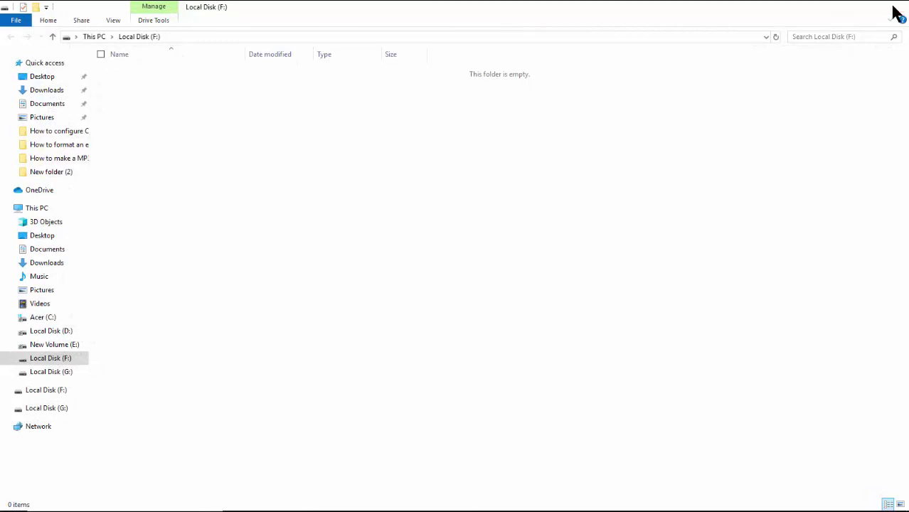
- Close the Local Disk (F:) window and use AOMEI Partition Assistant to mark Disk 3's partition F: for quick deletion without wiping data
left_click(896, 7)
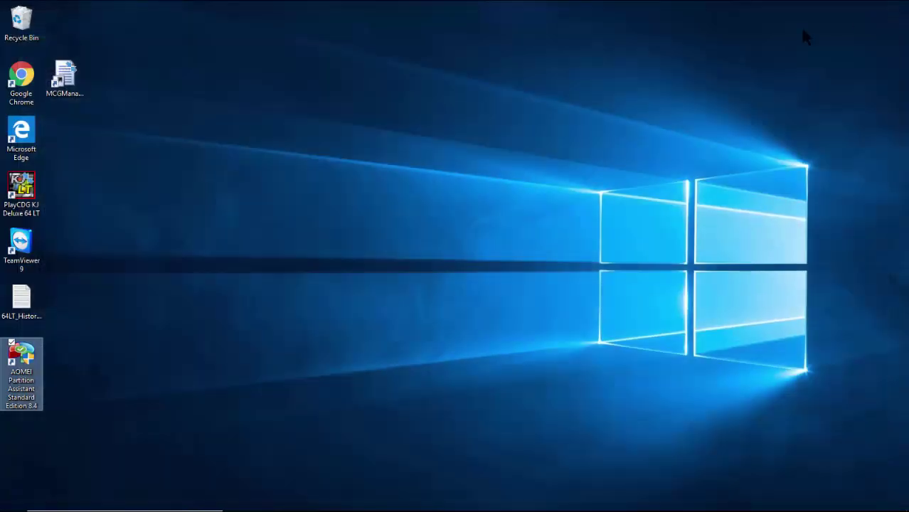
double_click(22, 356)
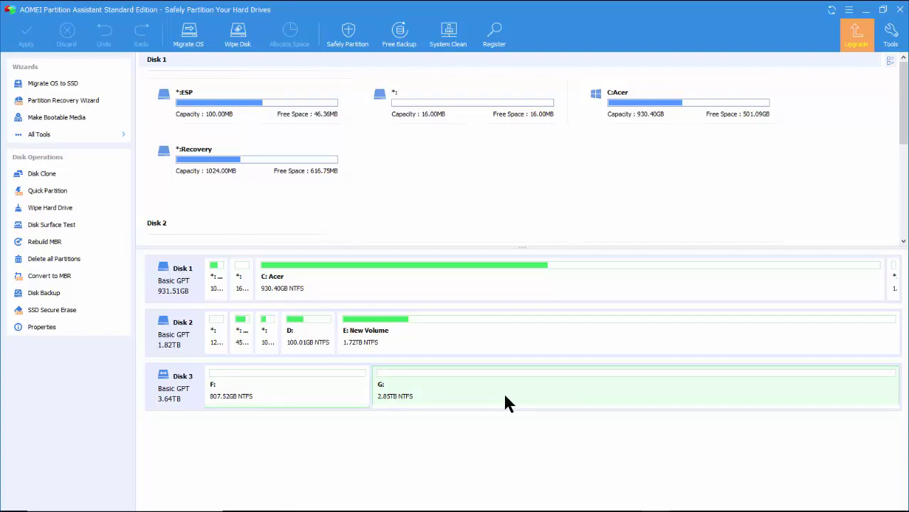
right_click(307, 401)
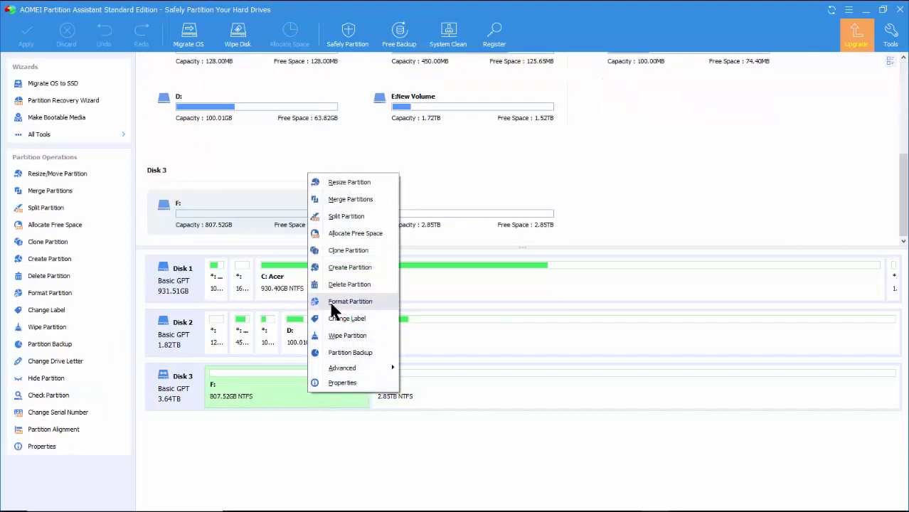
left_click(348, 285)
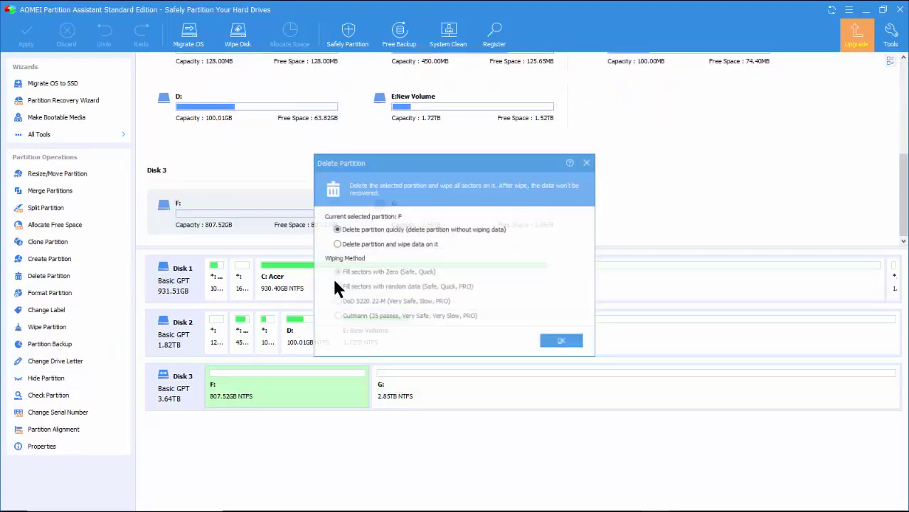
left_click(562, 343)
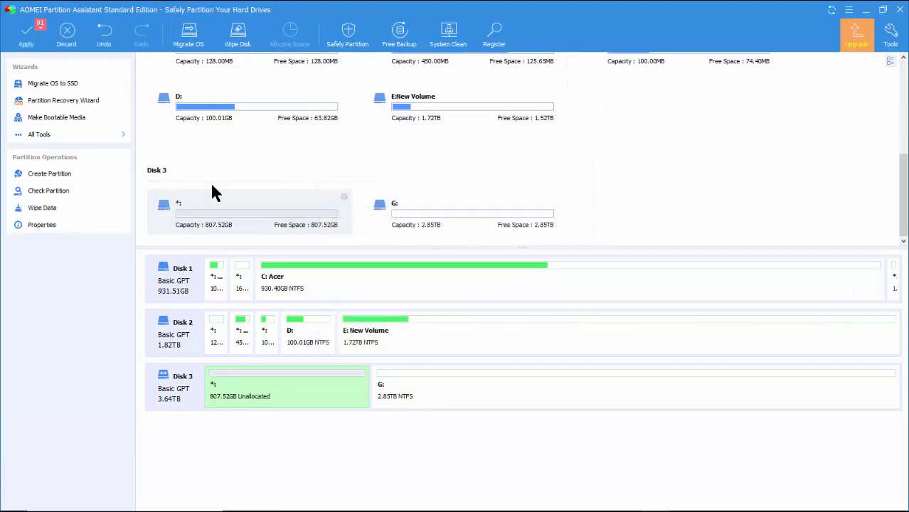
- Apply the pending deletion of partition F: on Disk 3 and acknowledge its completion
left_click(29, 23)
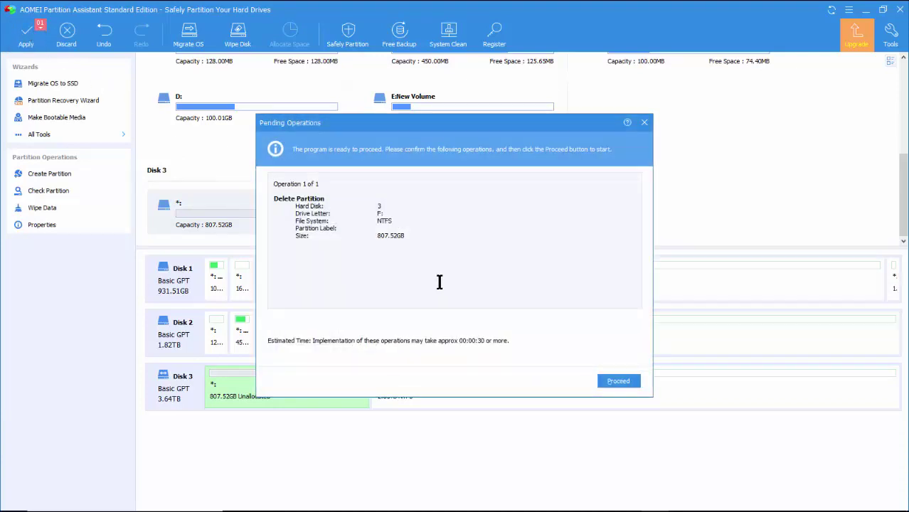
left_click(616, 384)
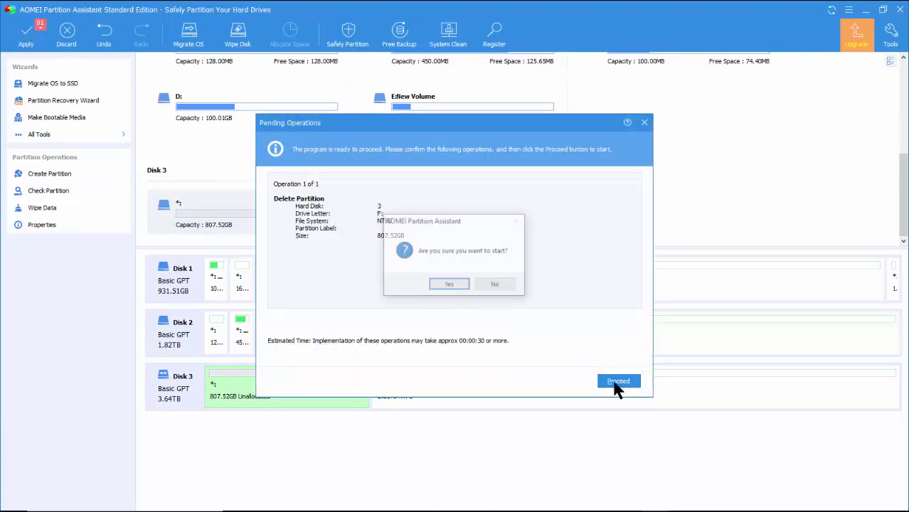
left_click(459, 286)
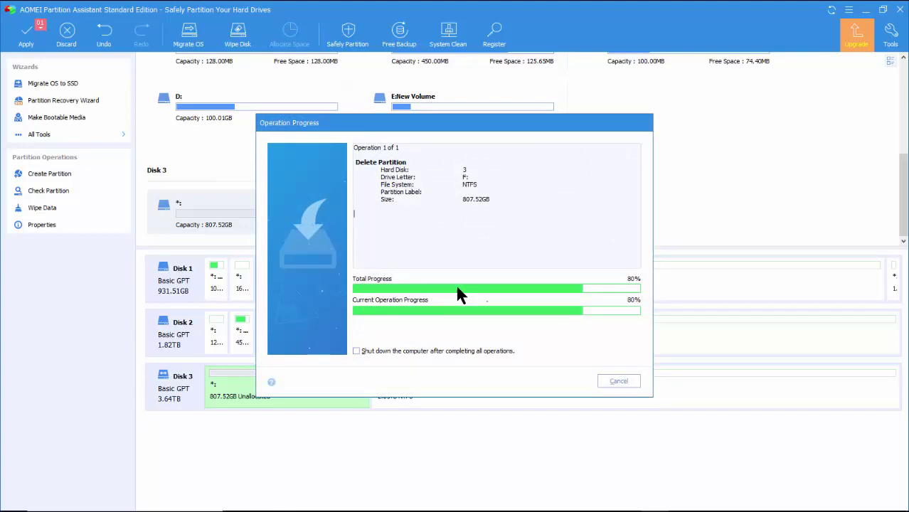
left_click(527, 285)
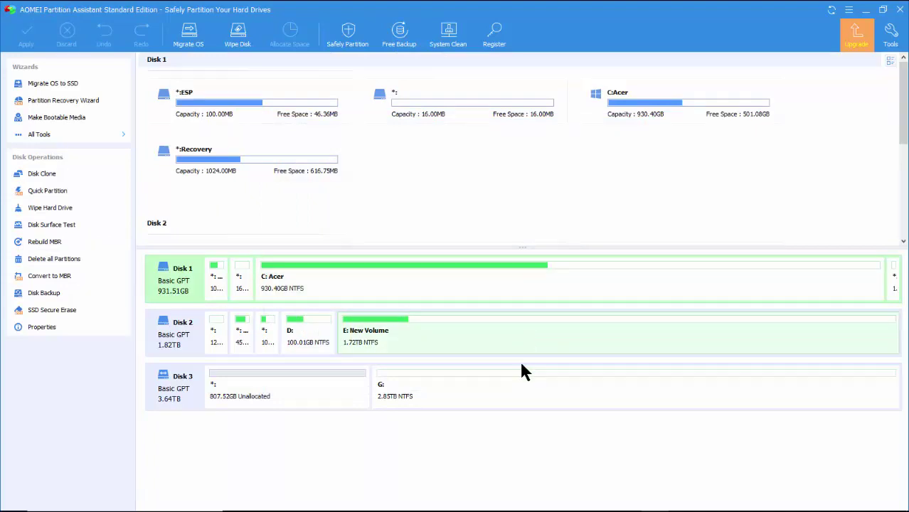
- Delete the 2.85 TB partition G: on Disk 3 quickly without wiping its data, and apply the operation
right_click(517, 396)
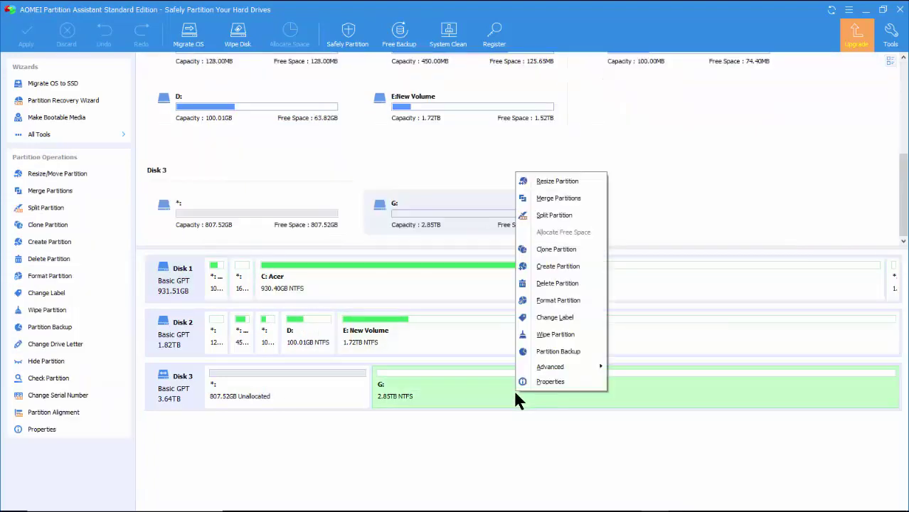
left_click(552, 282)
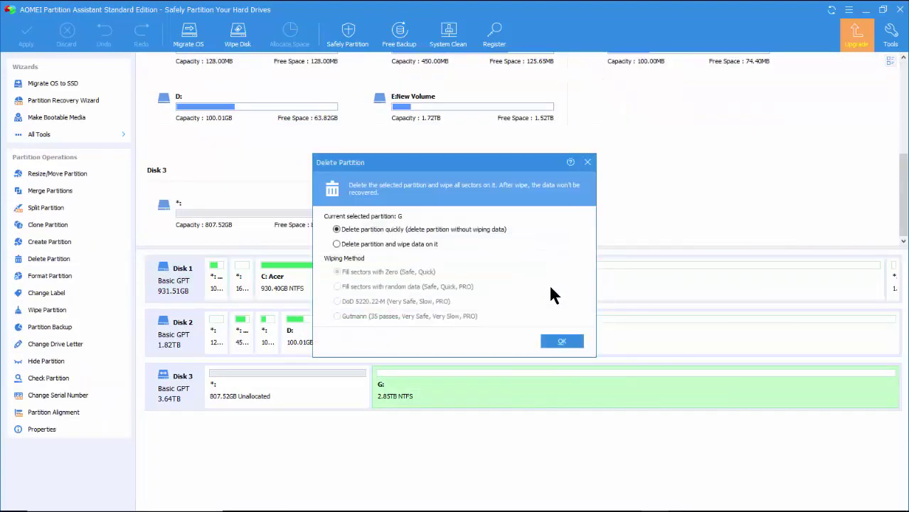
left_click(562, 341)
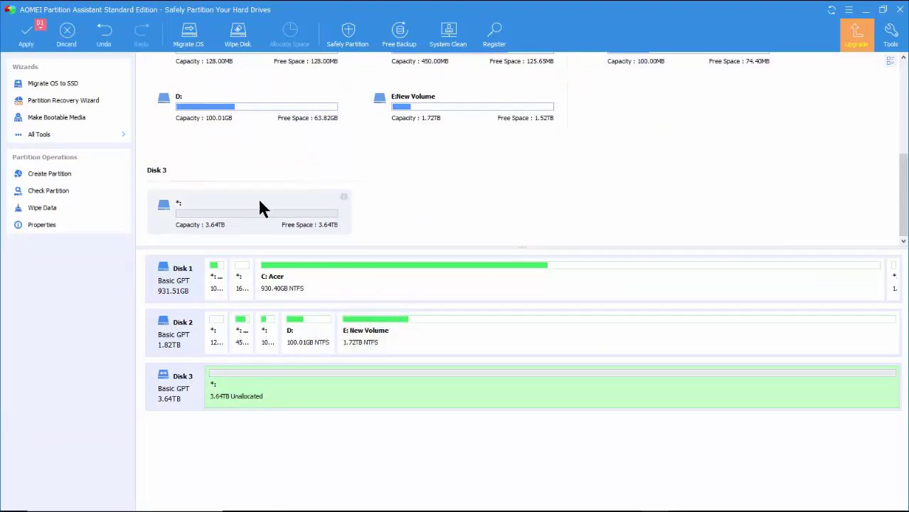
left_click(26, 32)
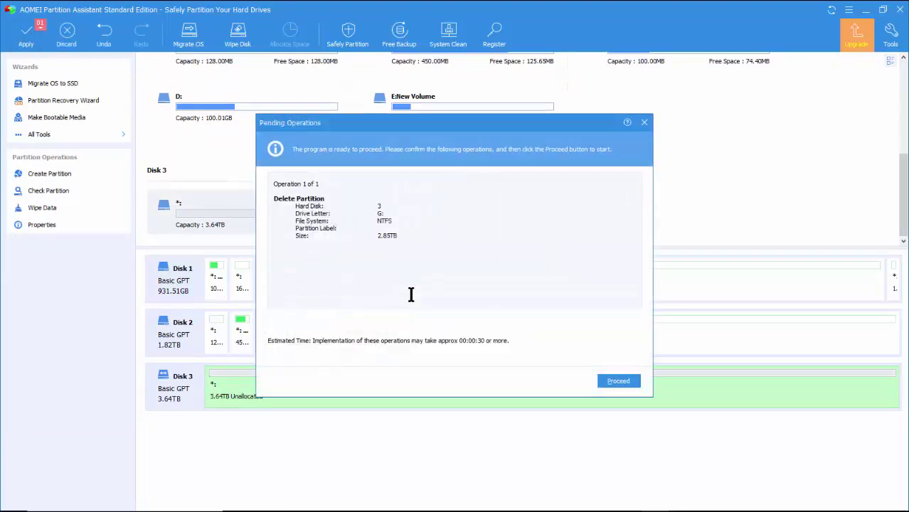
left_click(616, 384)
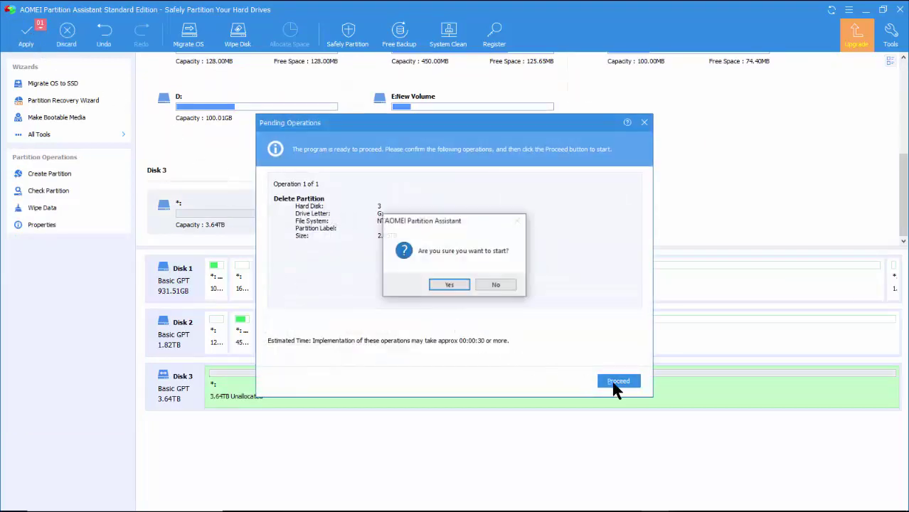
left_click(459, 286)
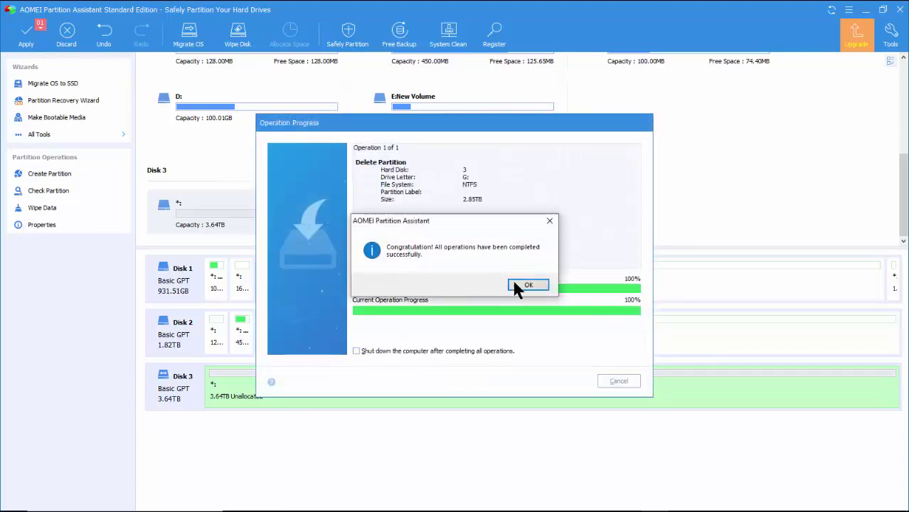
left_click(526, 288)
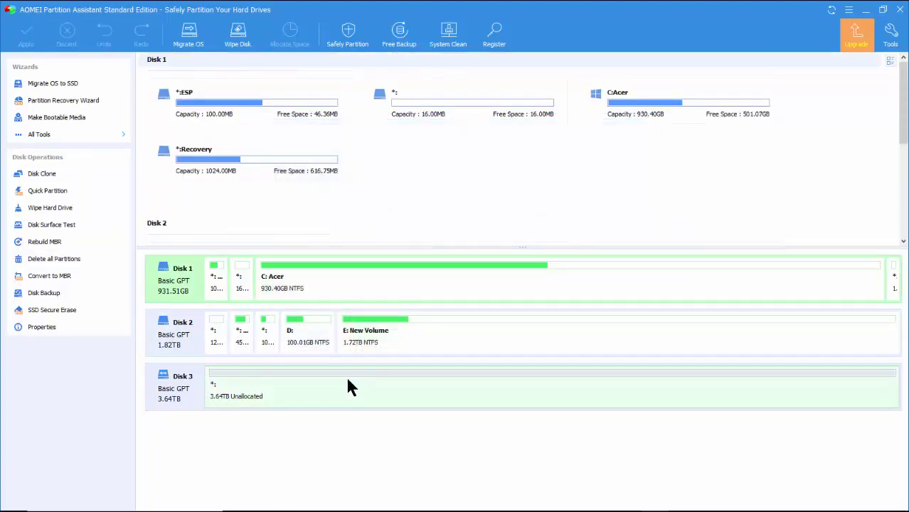
- Set up a new 2.00 TB FAT32 partition with drive letter F: in the unallocated space on Disk 3
right_click(314, 389)
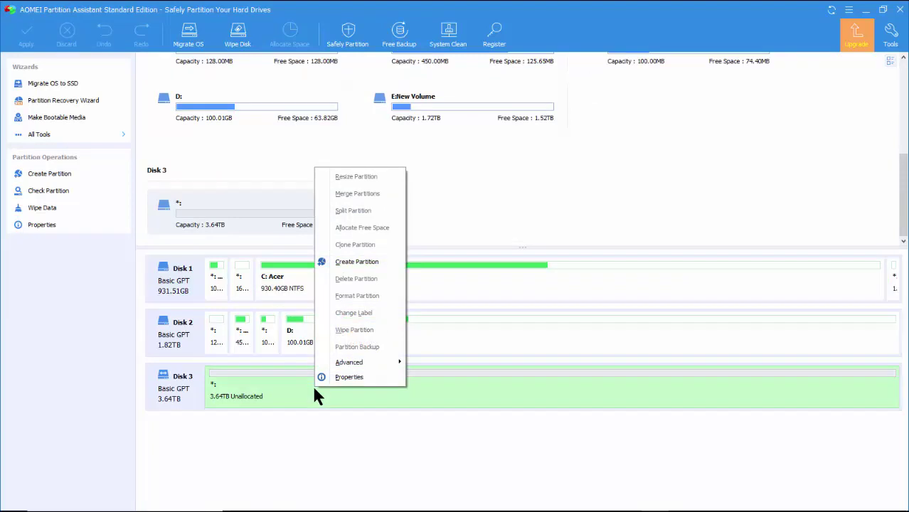
left_click(359, 262)
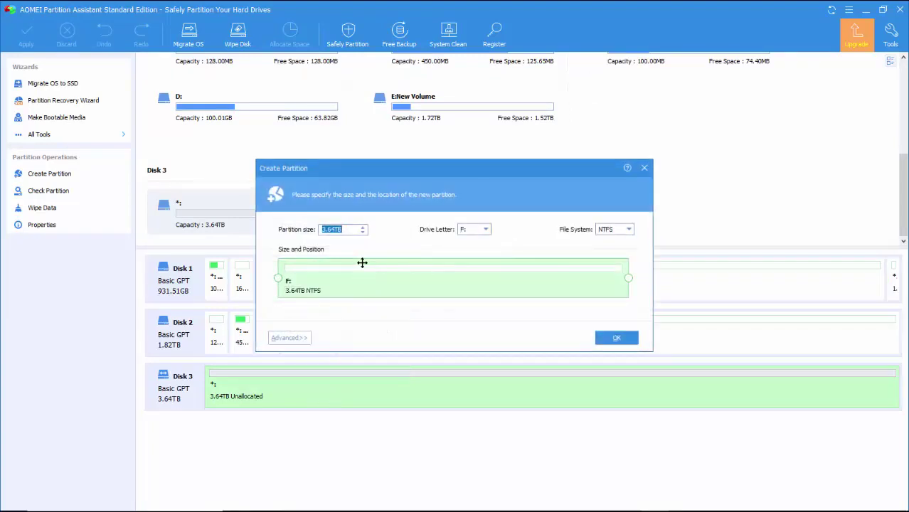
left_click(628, 230)
left_click(619, 244)
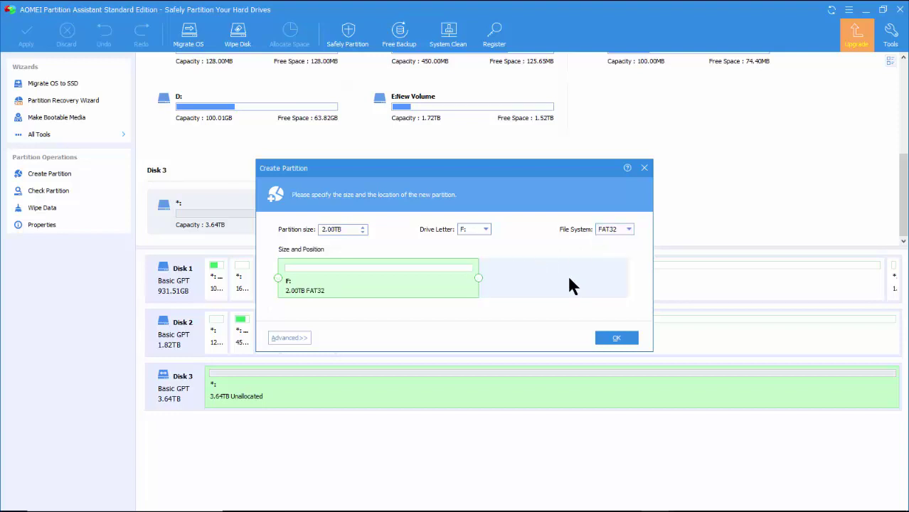
left_click(616, 338)
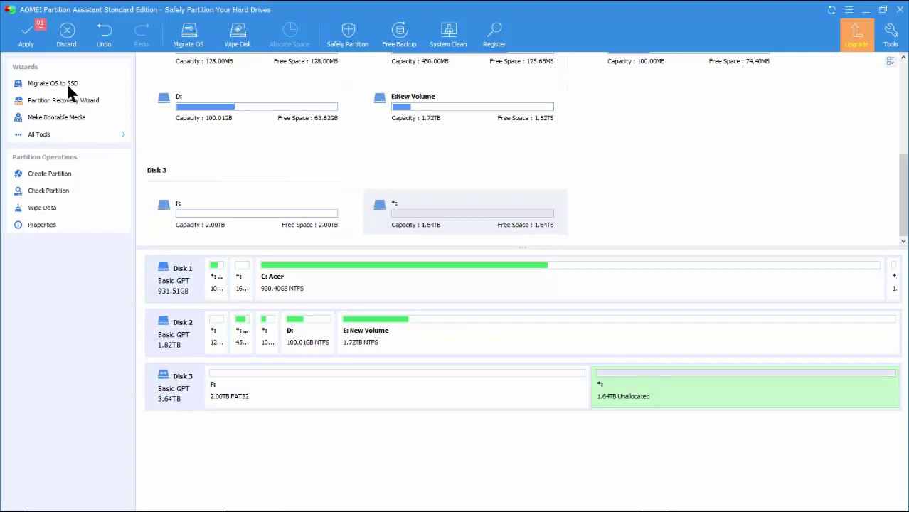
- Apply the pending creation of the 2.00 TB FAT32 partition on Disk 3, and close AOMEI Partition Assistant once it completes
left_click(27, 32)
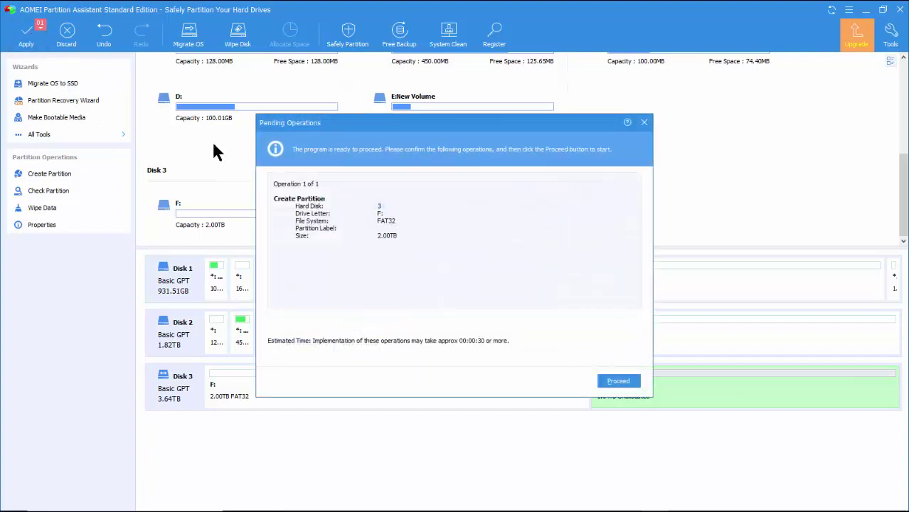
left_click(619, 383)
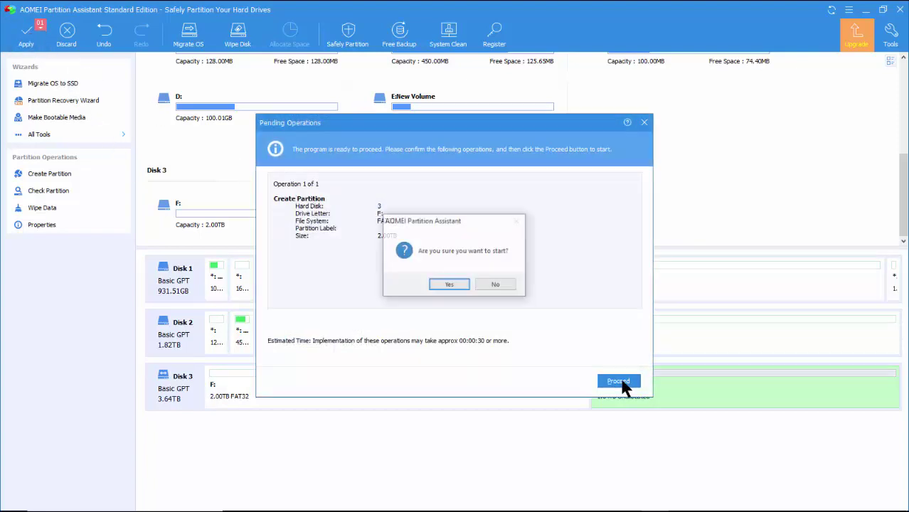
left_click(450, 286)
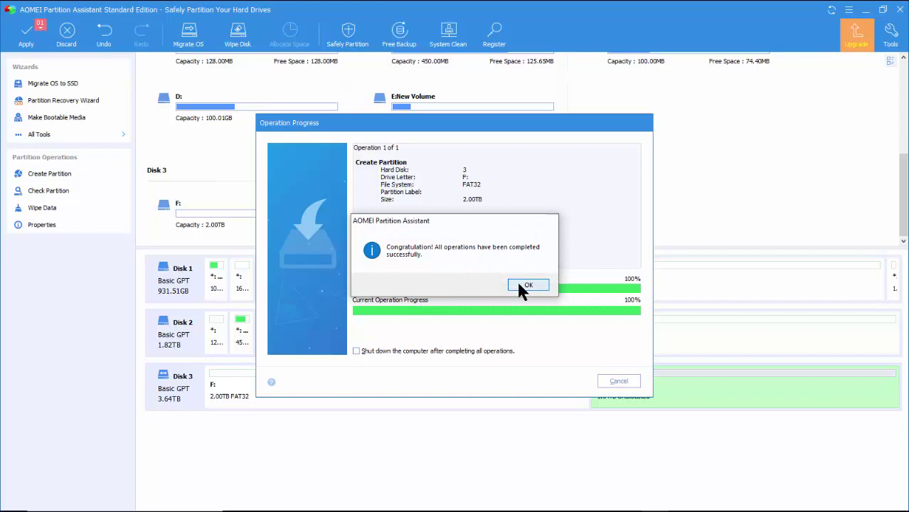
left_click(519, 288)
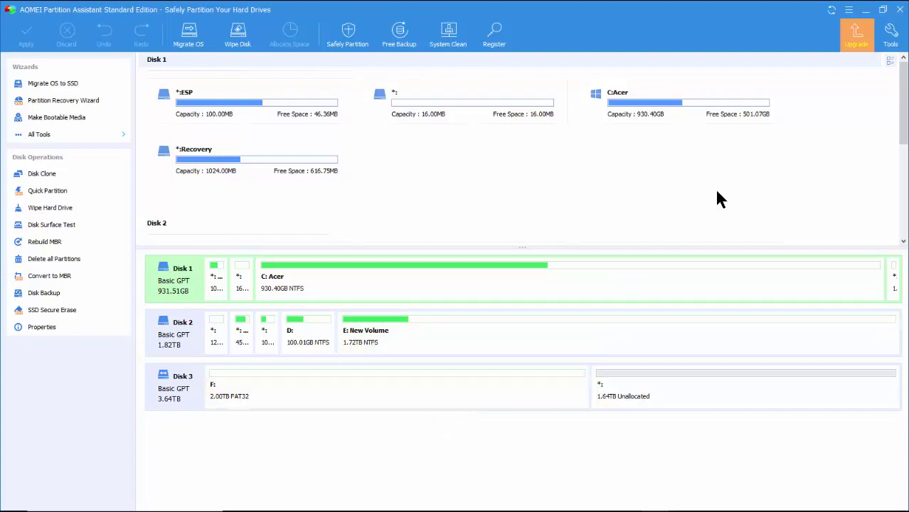
left_click(900, 9)
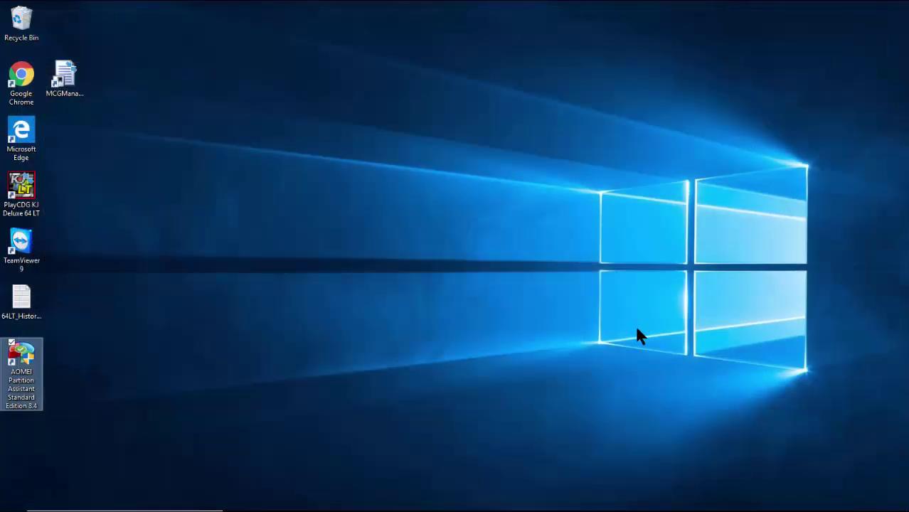